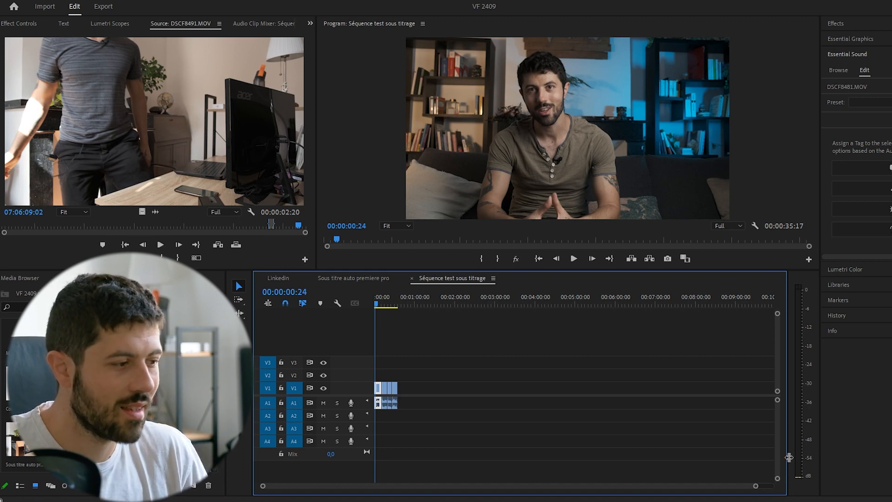
# Move the playhead to the start of the sequence Séquence test sous titrage
pyautogui.moveTo(756, 485); pyautogui.dragTo(579, 491)
pyautogui.moveTo(649, 365); pyautogui.dragTo(391, 434)
pyautogui.click(425, 328)
pyautogui.click(375, 305)
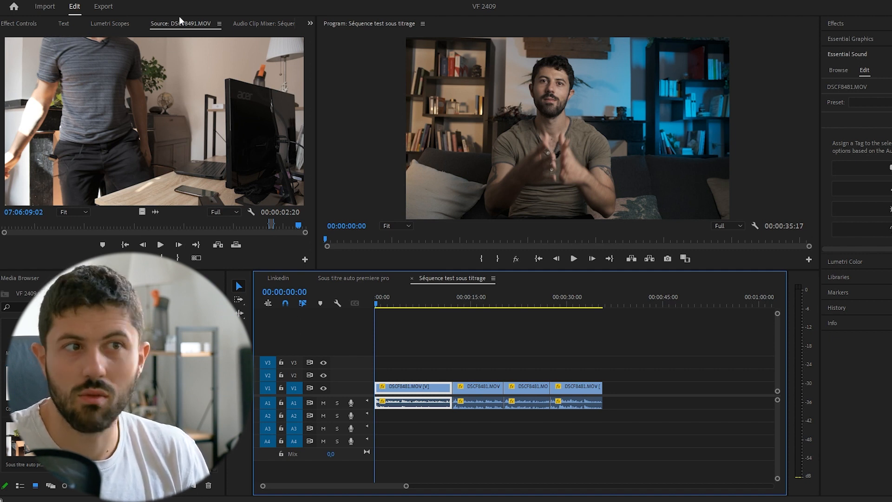
# Transcribe the sequence with the language set to French and the audio analysis taken from the Audio 1 track
pyautogui.click(199, 11)
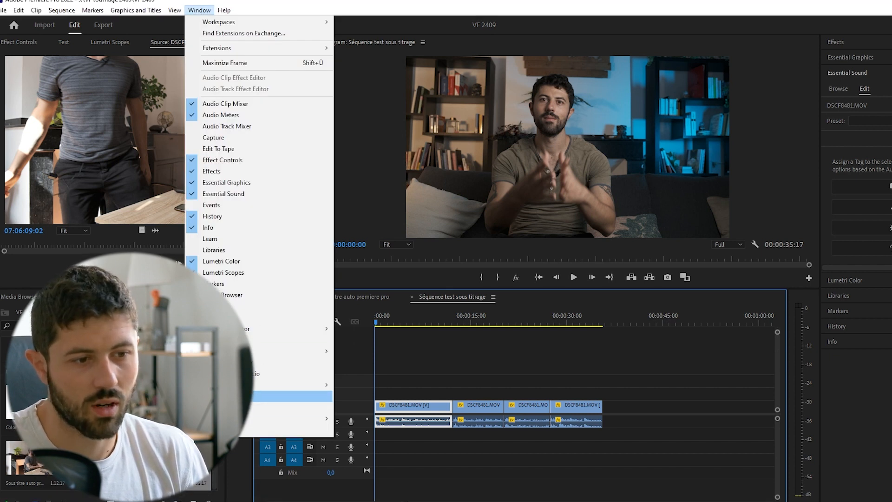
pyautogui.click(241, 396)
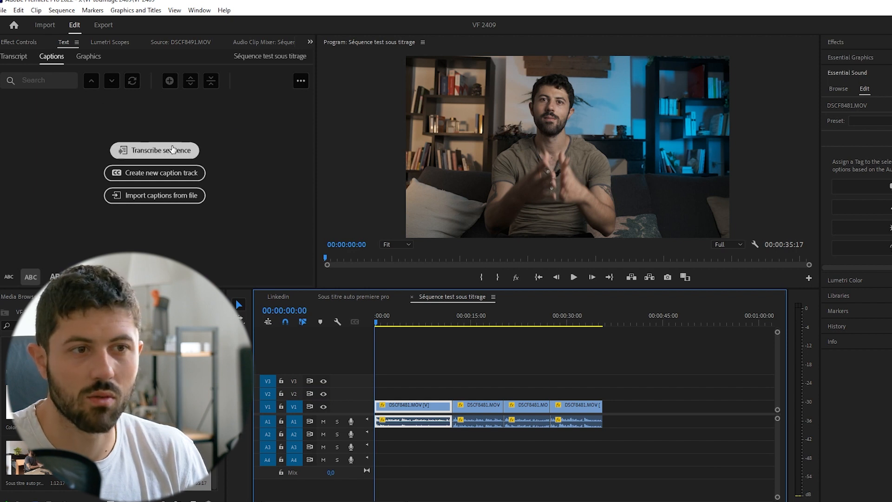
pyautogui.click(157, 155)
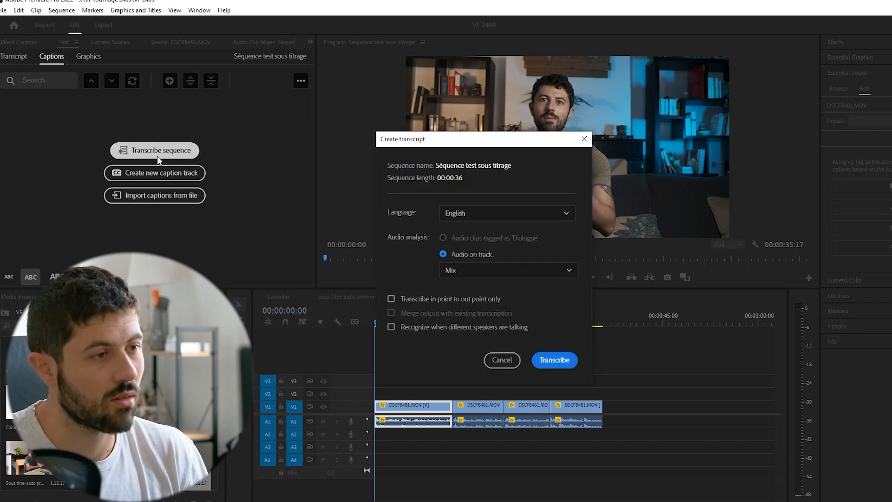
pyautogui.click(469, 212)
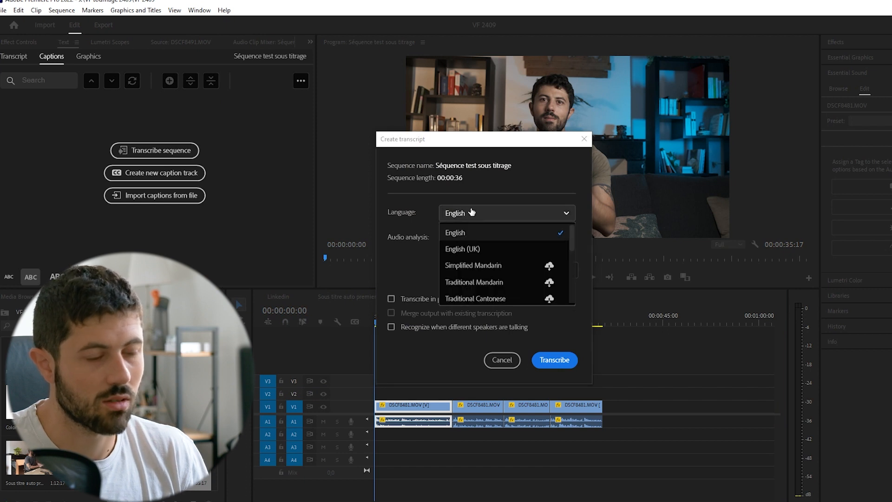
pyautogui.scroll(-2, 486, 261)
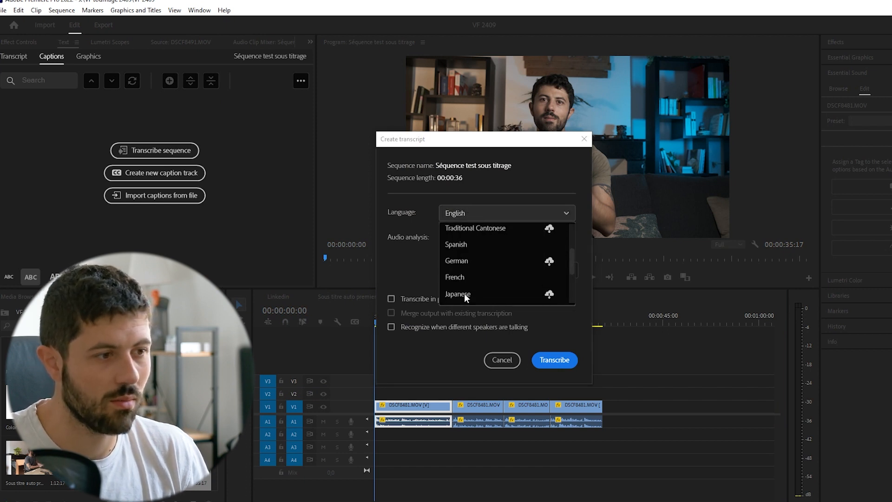
pyautogui.click(458, 278)
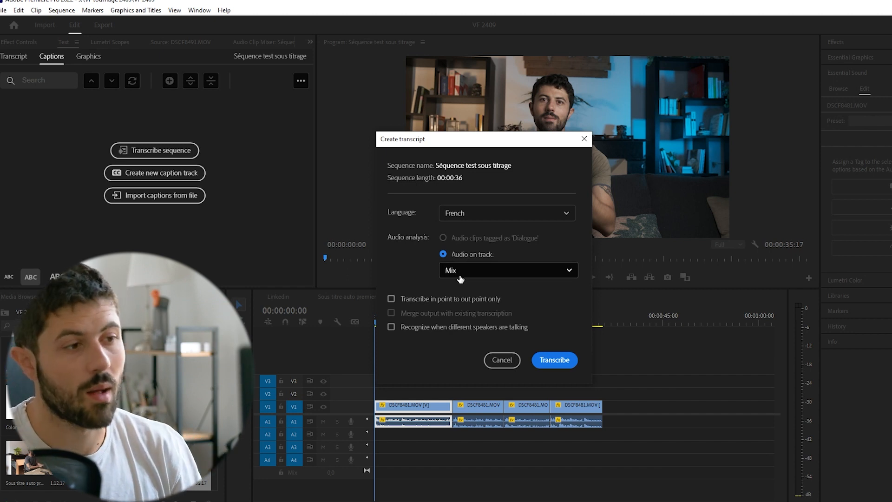
pyautogui.click(460, 278)
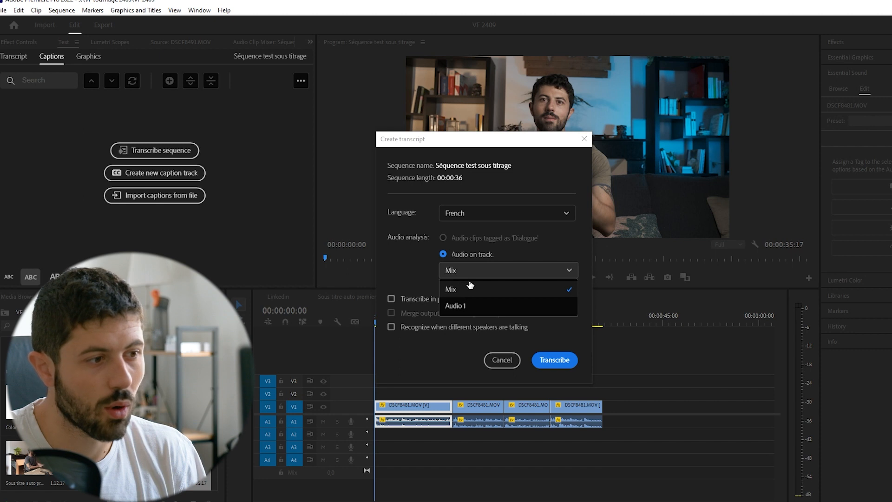
pyautogui.click(466, 304)
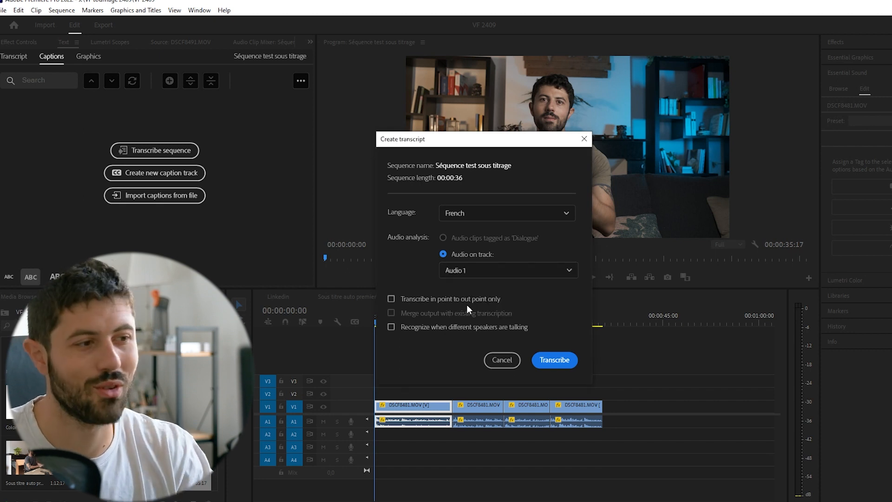
pyautogui.click(554, 361)
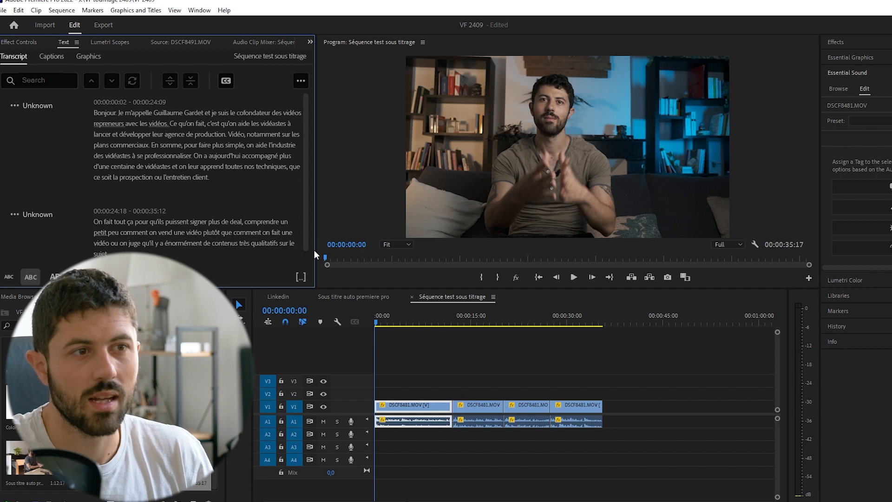
# Create captions from the sequence transcript with the Subtitle default preset and double lines, and play the opening to check them
pyautogui.click(226, 81)
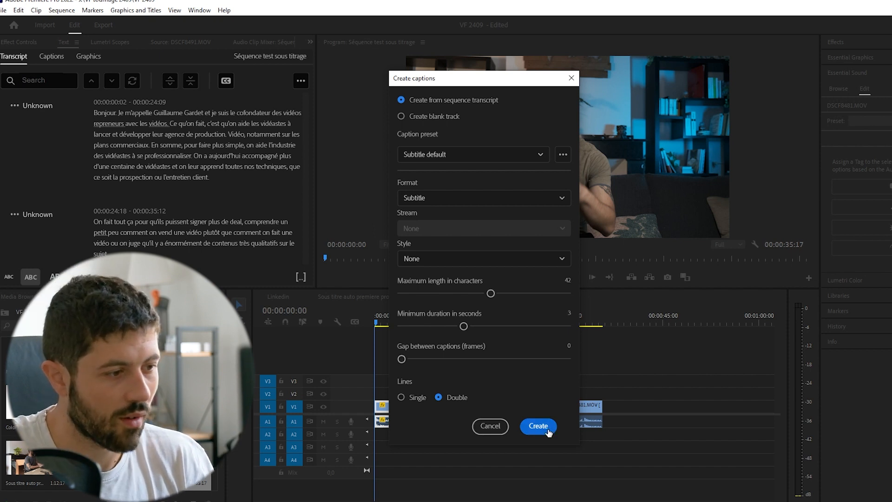
pyautogui.click(530, 426)
pyautogui.click(599, 361)
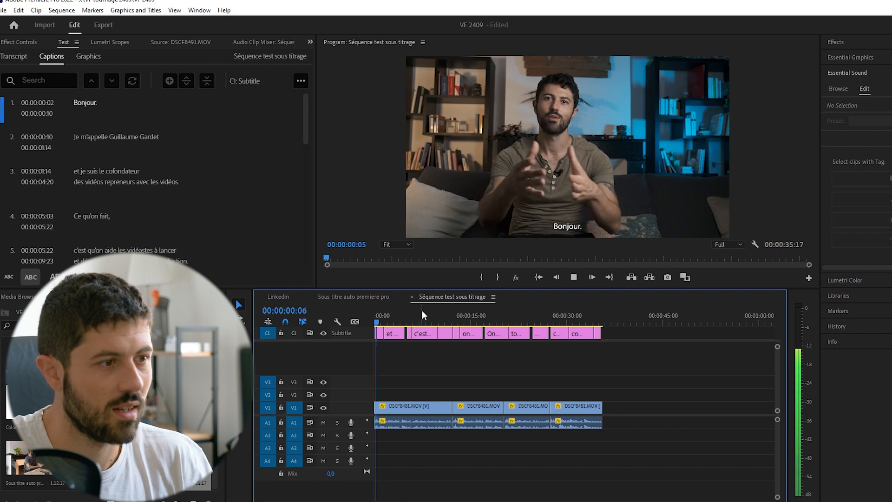
pyautogui.press('space')
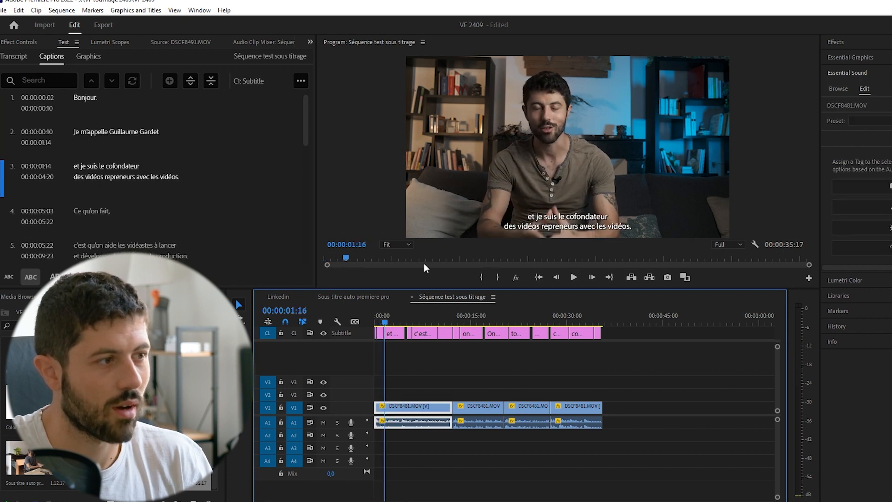
# Correct the speaker's surname in the second caption by replacing its last letter with "s"
pyautogui.doubleClick(155, 131)
pyautogui.click(195, 133)
pyautogui.press('BackSpace')
pyautogui.write('s')
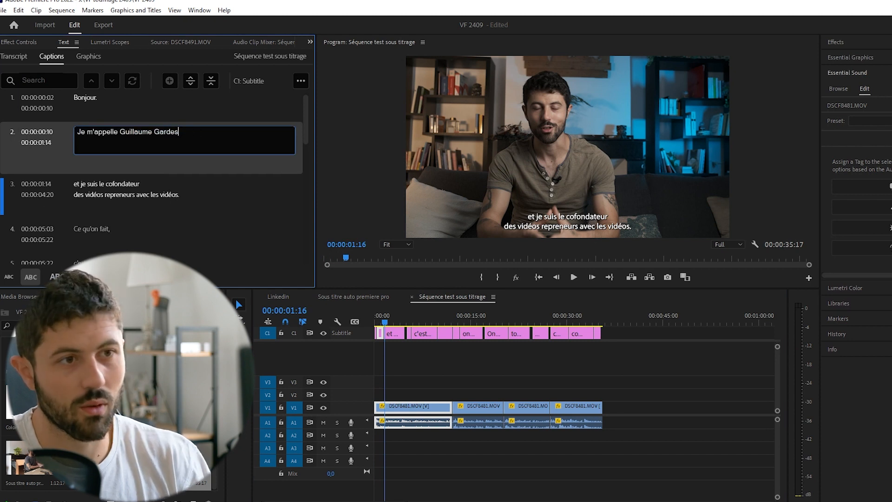
pyautogui.click(200, 161)
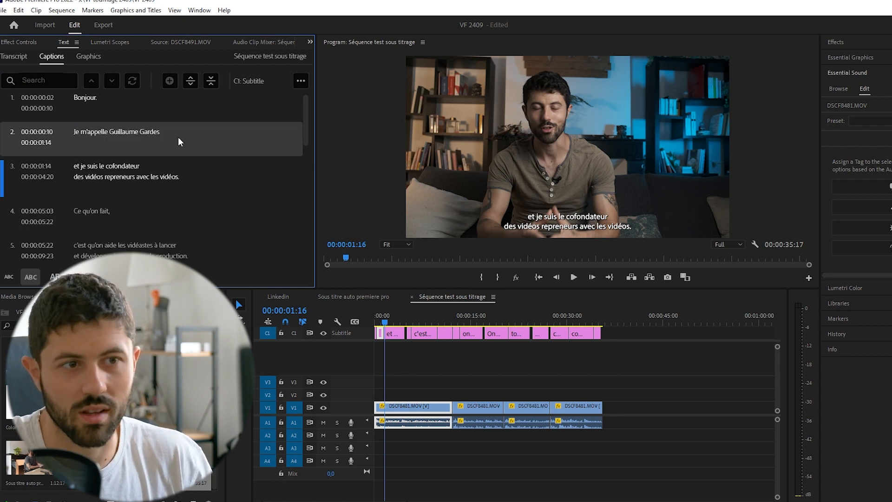
# Correct the misheard words in the second line of the third caption to the single word "Vidéopreneurs"
pyautogui.doubleClick(108, 175)
pyautogui.click(118, 176)
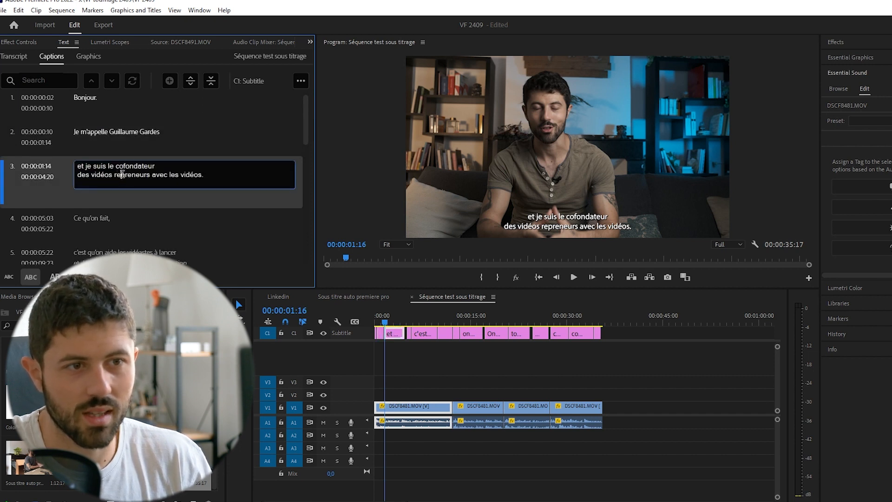
pyautogui.press('BackSpace')
pyautogui.press('BackSpace')
pyautogui.press('BackSpace')
pyautogui.press('BackSpace')
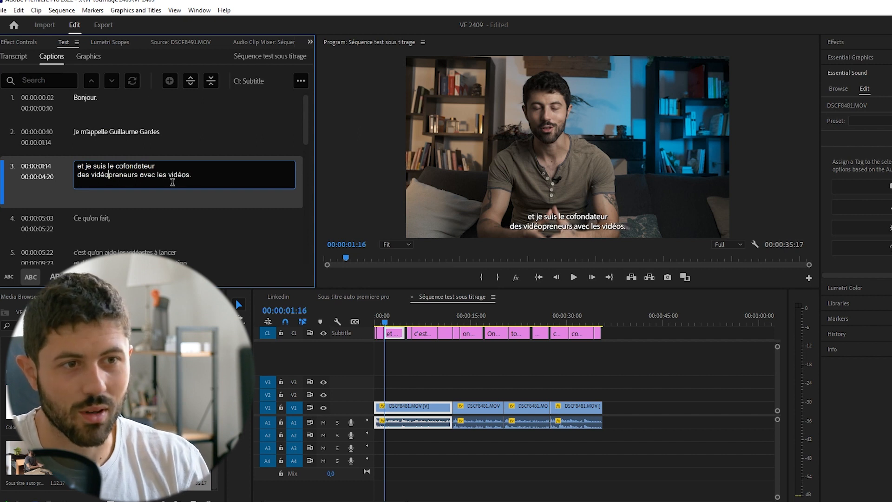
pyautogui.press('Left')
pyautogui.press('Left')
pyautogui.press('Left')
pyautogui.press('BackSpace')
pyautogui.write('V')
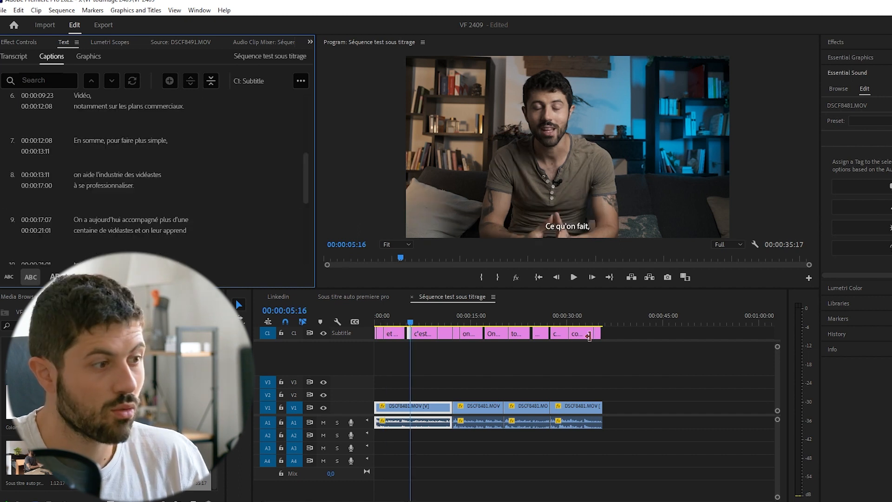
# Select all captions on the subtitle track and open their text and appearance settings for editing
pyautogui.click(587, 335)
pyautogui.moveTo(619, 333); pyautogui.dragTo(375, 339)
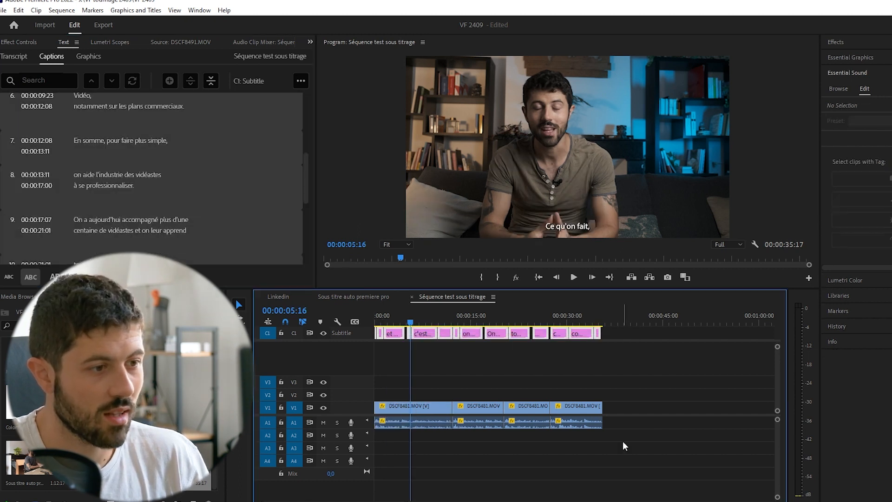
pyautogui.click(847, 57)
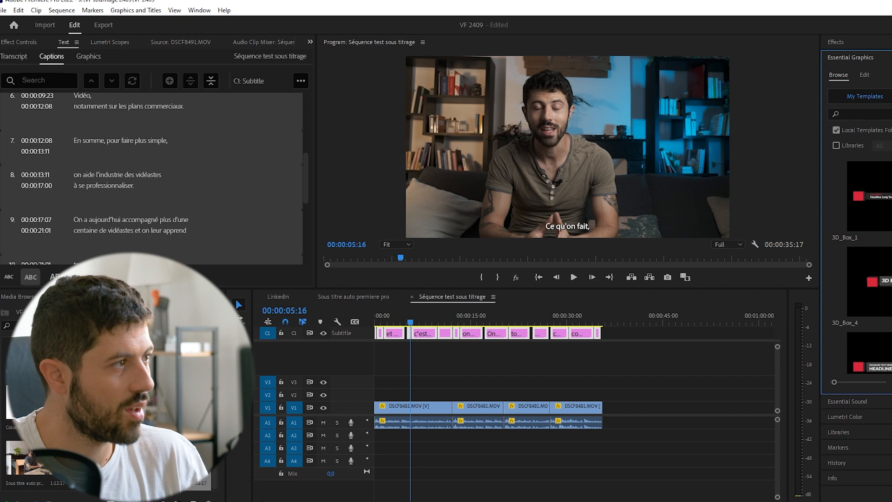
pyautogui.click(865, 74)
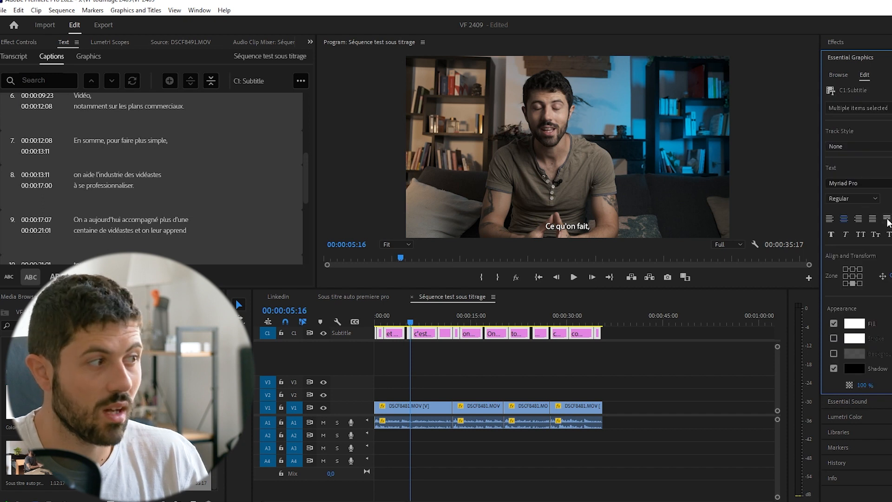
# Try the captions in the centre zone, return them to bottom centre, and try a red FF0000 fill before undoing it
pyautogui.click(853, 276)
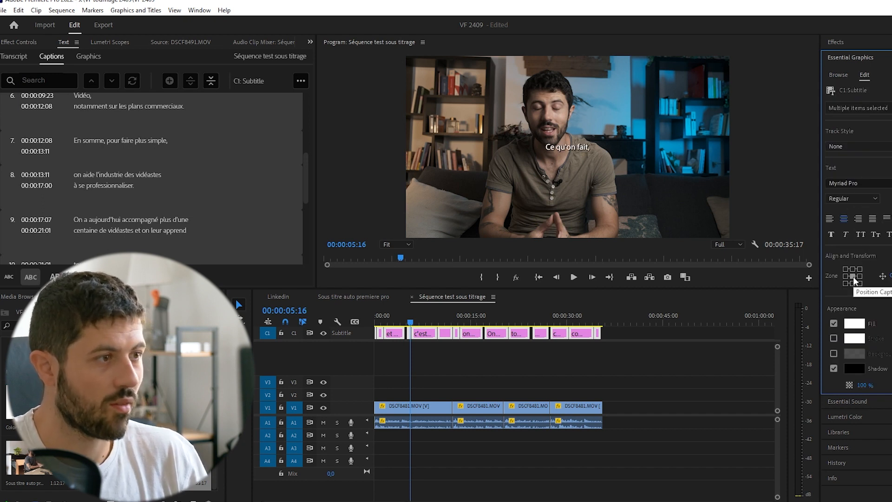
pyautogui.click(854, 284)
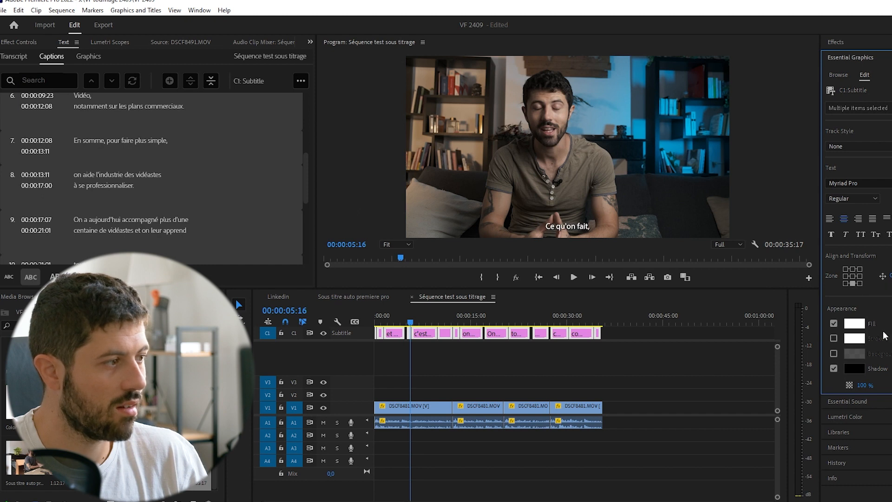
pyautogui.click(859, 327)
pyautogui.click(407, 266)
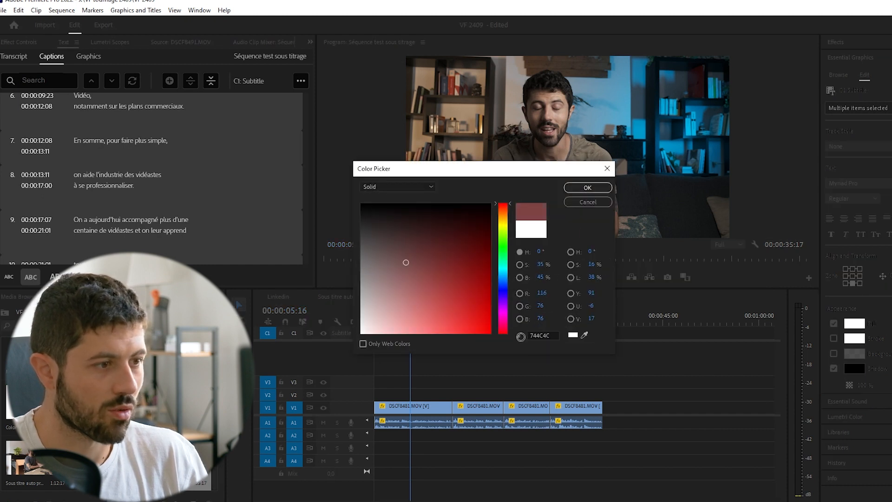
pyautogui.click(490, 333)
pyautogui.click(588, 202)
pyautogui.click(855, 324)
pyautogui.click(490, 333)
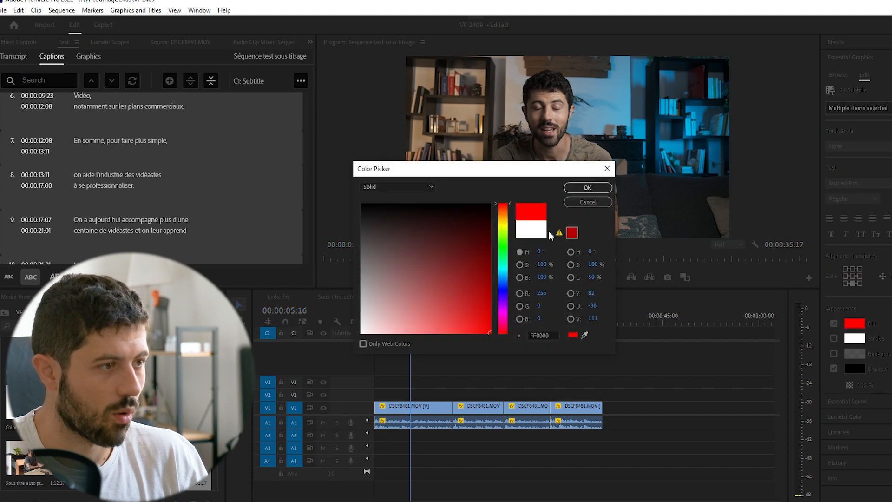
pyautogui.click(590, 190)
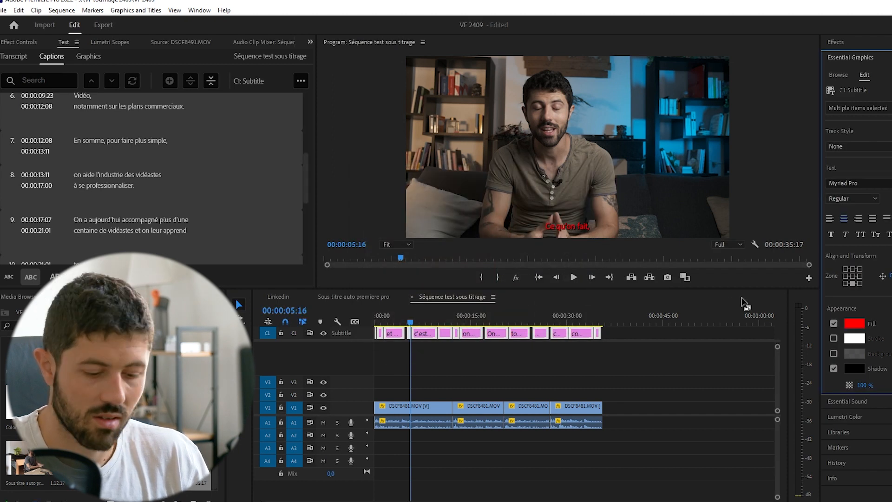
pyautogui.hotkey('ctrl', 'z')
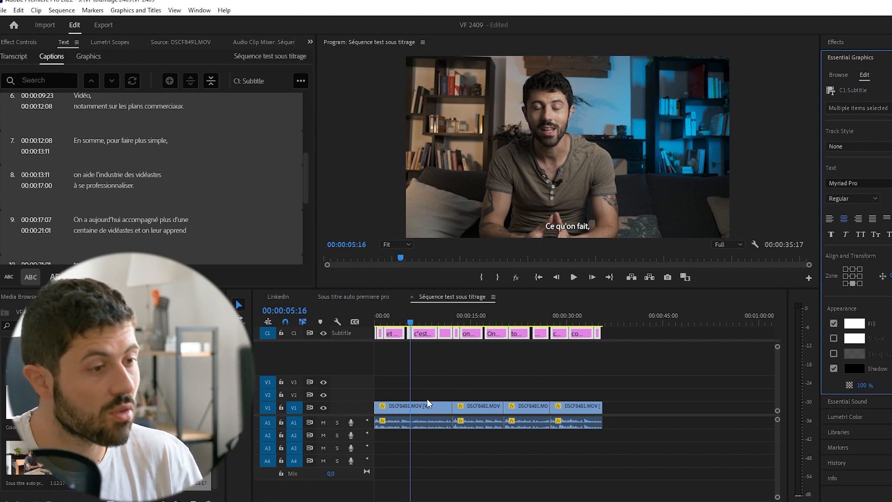
# Change the fill of only the words "qu'on fait," to yellow in the caption "Ce qu'on fait,"
pyautogui.click(455, 371)
pyautogui.click(424, 333)
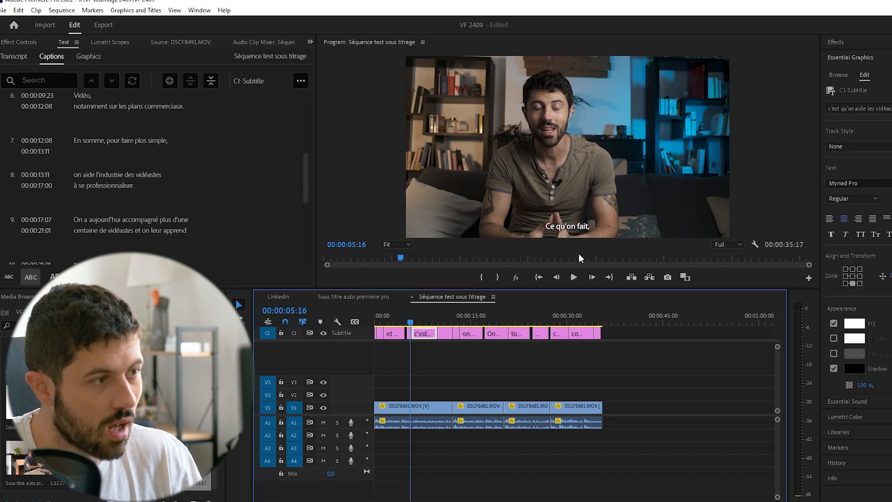
pyautogui.doubleClick(572, 231)
pyautogui.moveTo(598, 226); pyautogui.dragTo(556, 225)
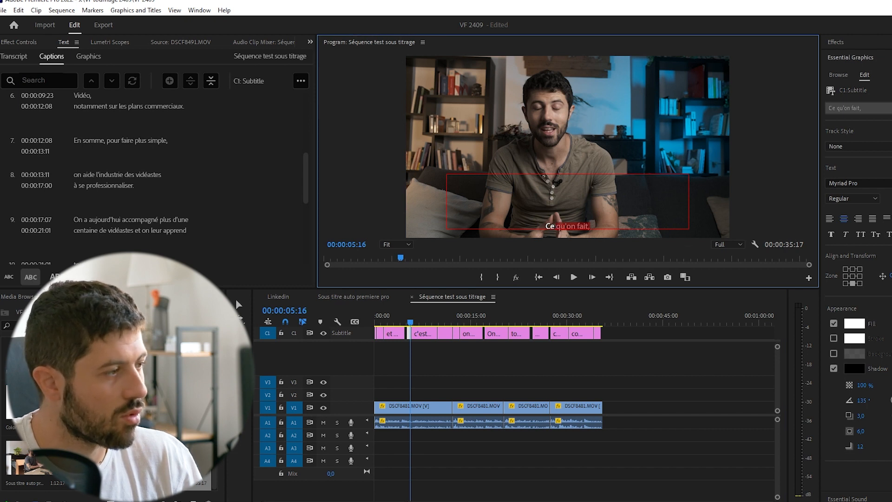
pyautogui.click(854, 323)
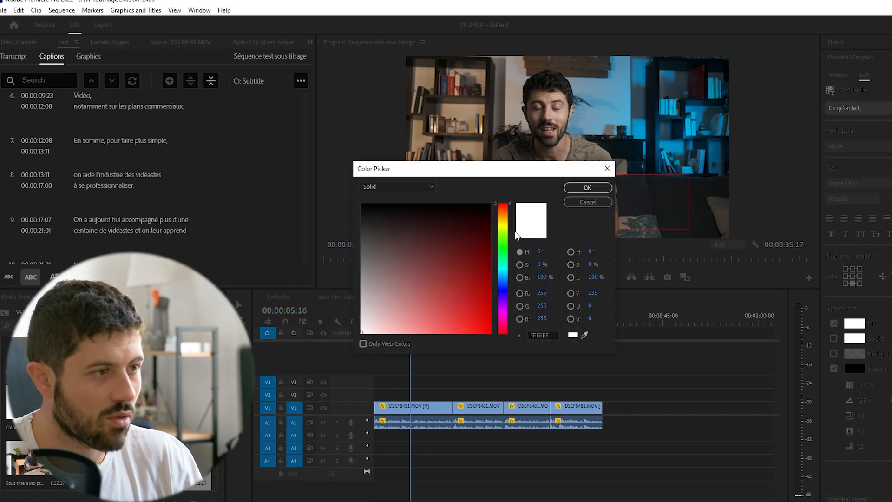
pyautogui.click(503, 222)
pyautogui.moveTo(450, 250); pyautogui.dragTo(577, 422)
pyautogui.click(593, 188)
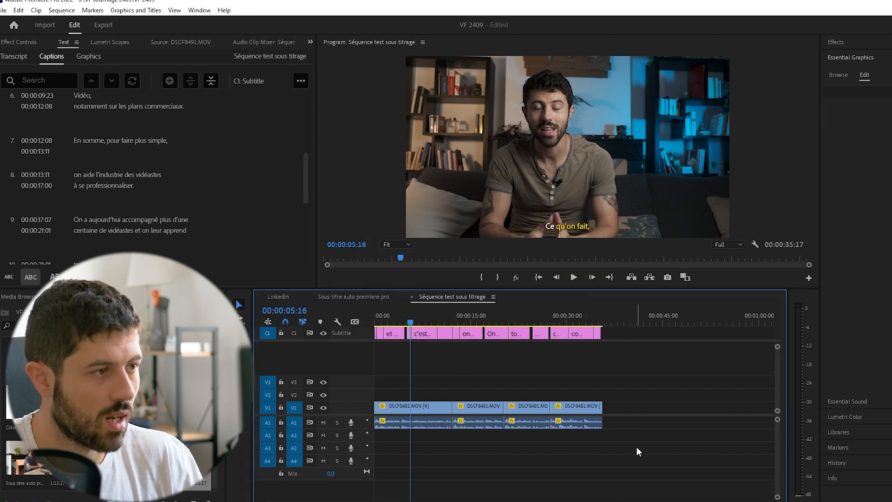